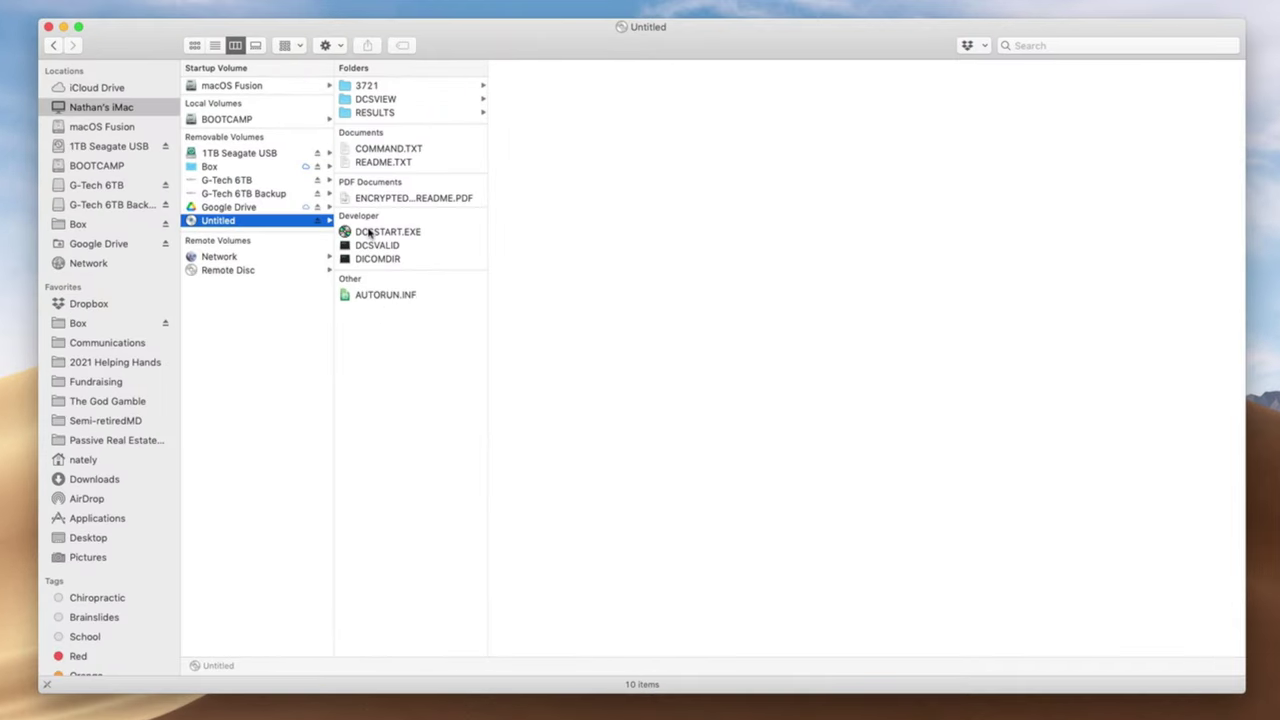
pyautogui.click(370, 233)
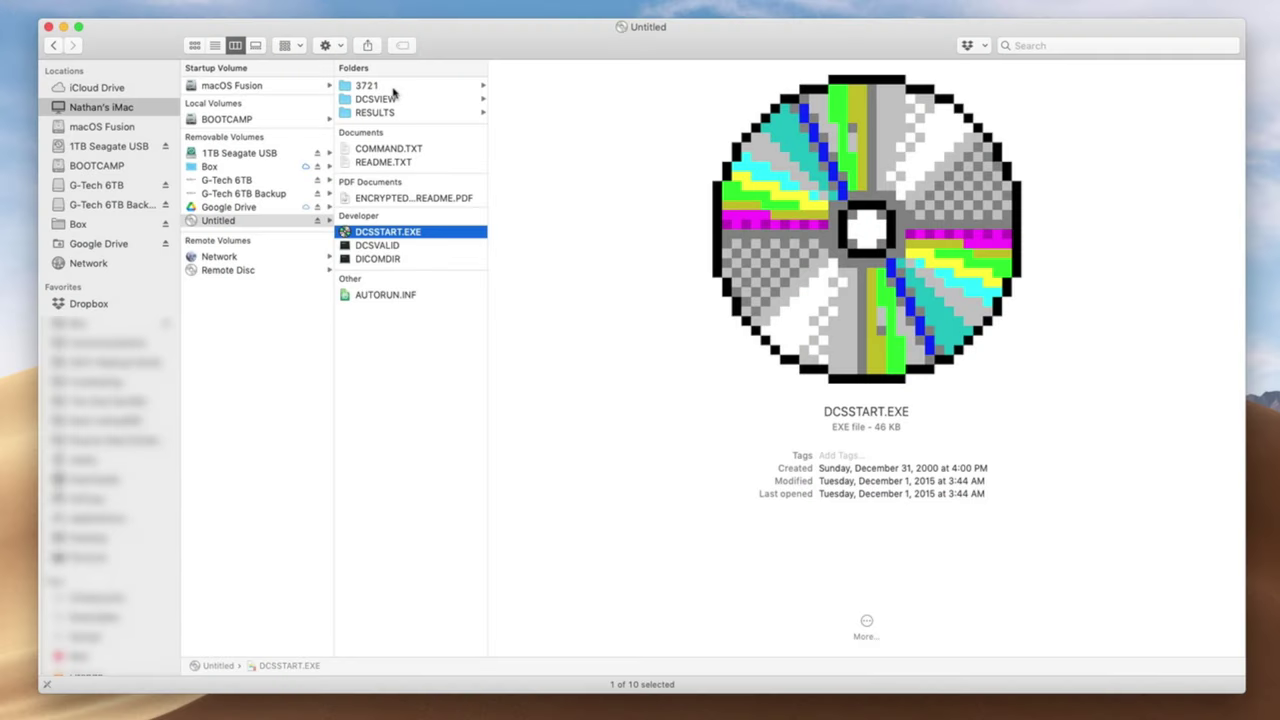
pyautogui.click(370, 86)
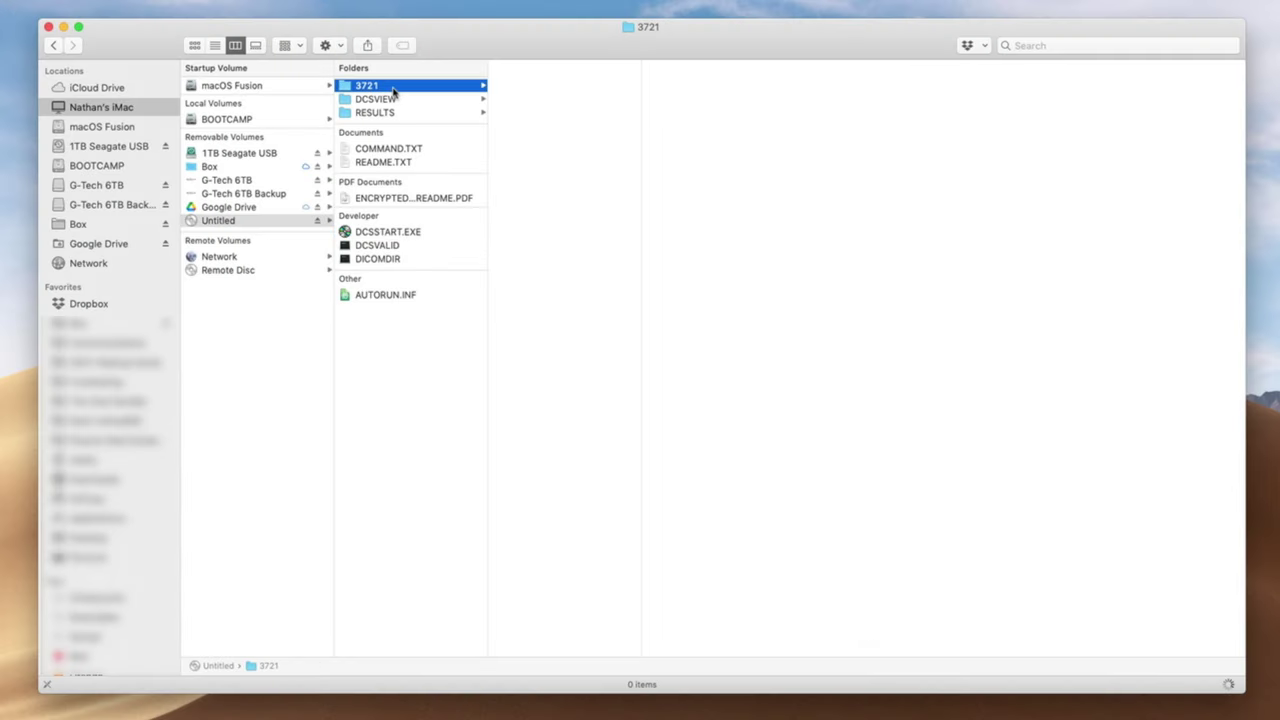
pyautogui.click(390, 101)
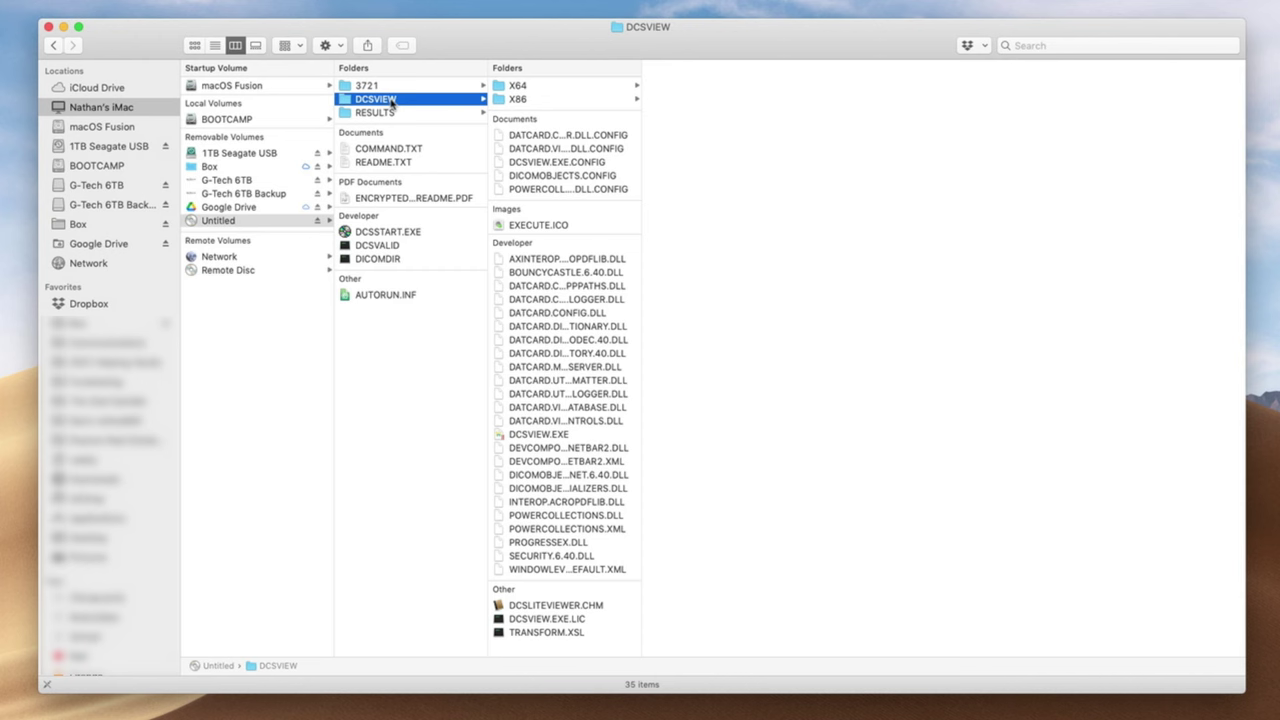
pyautogui.click(391, 113)
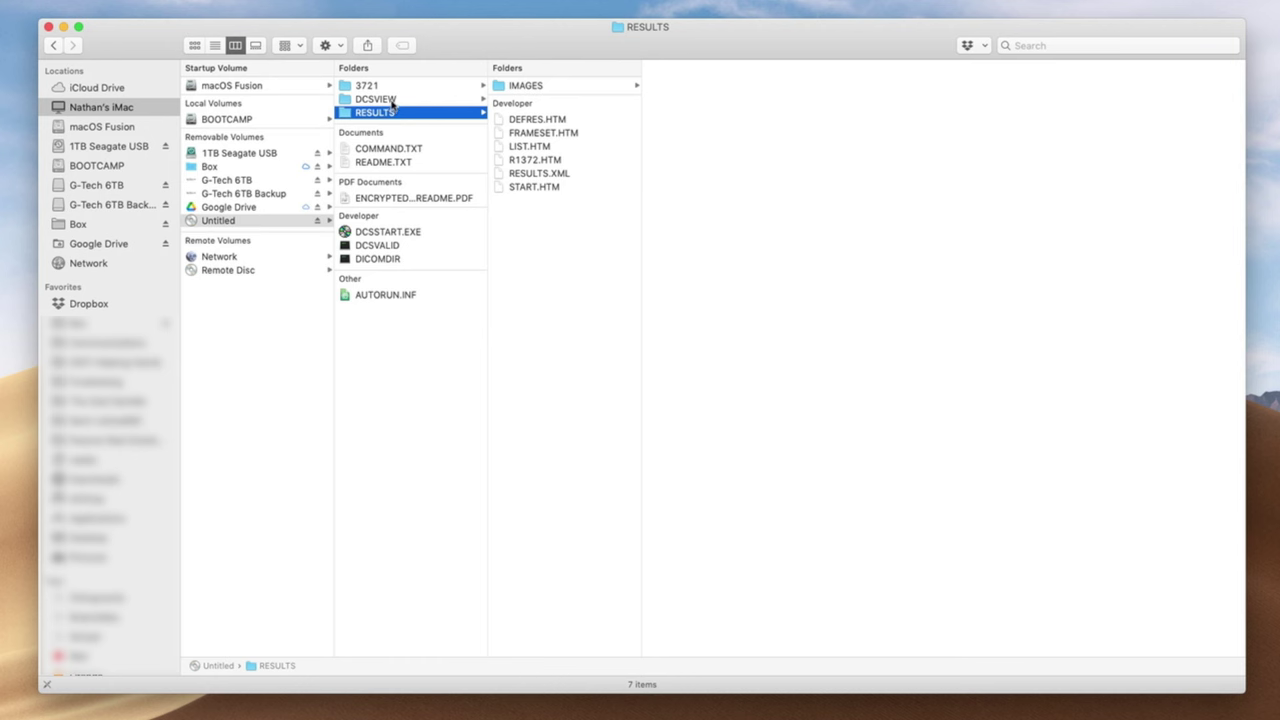
pyautogui.click(540, 88)
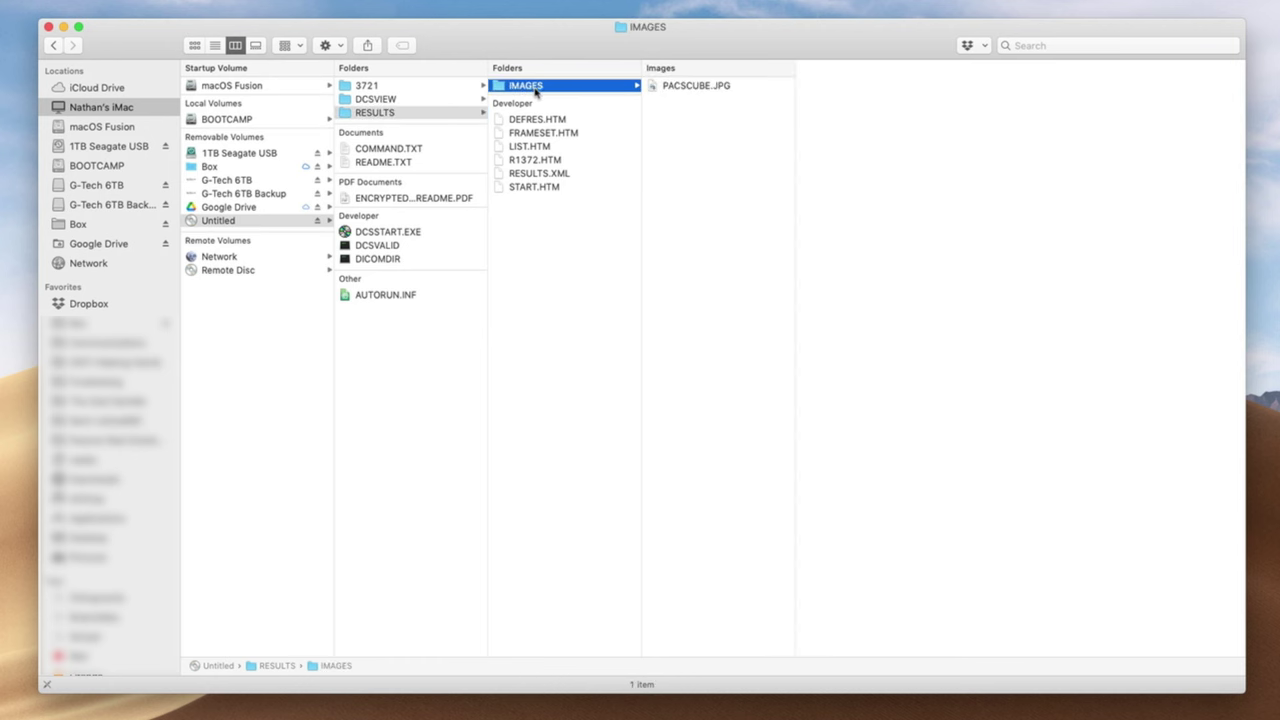
pyautogui.click(392, 88)
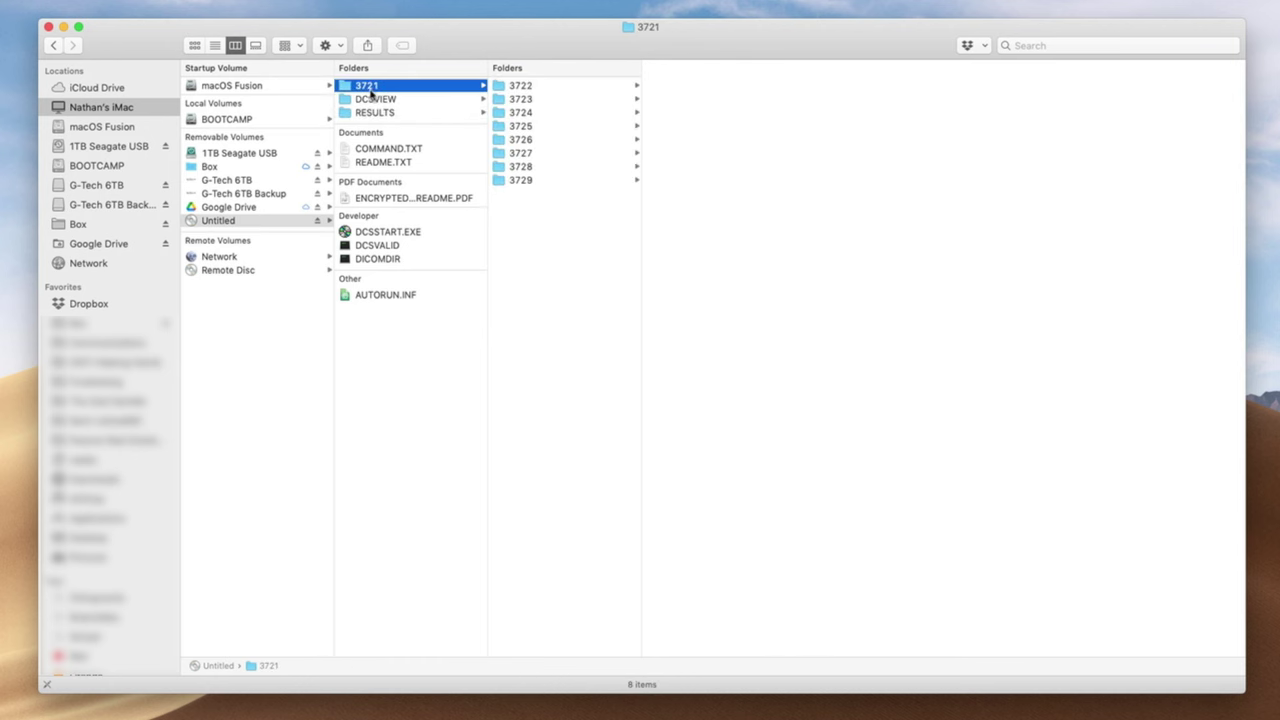
pyautogui.click(519, 99)
pyautogui.click(525, 87)
pyautogui.click(520, 114)
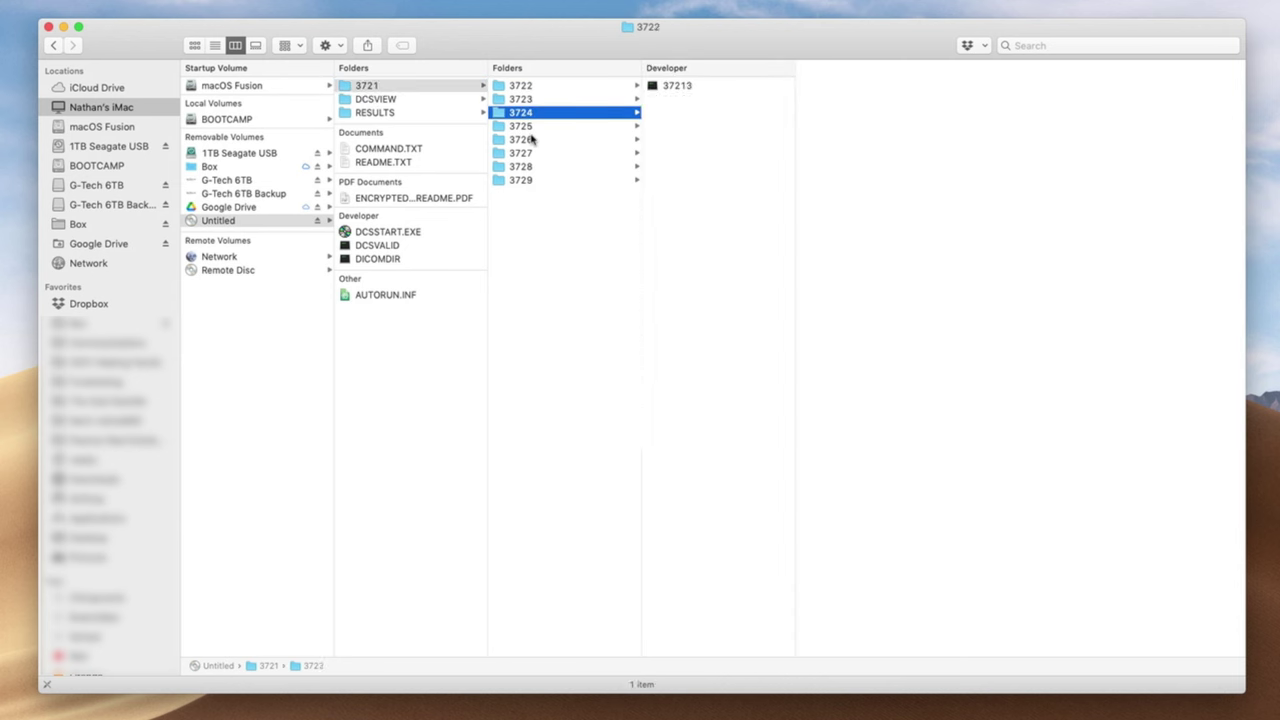
pyautogui.click(534, 140)
pyautogui.click(537, 169)
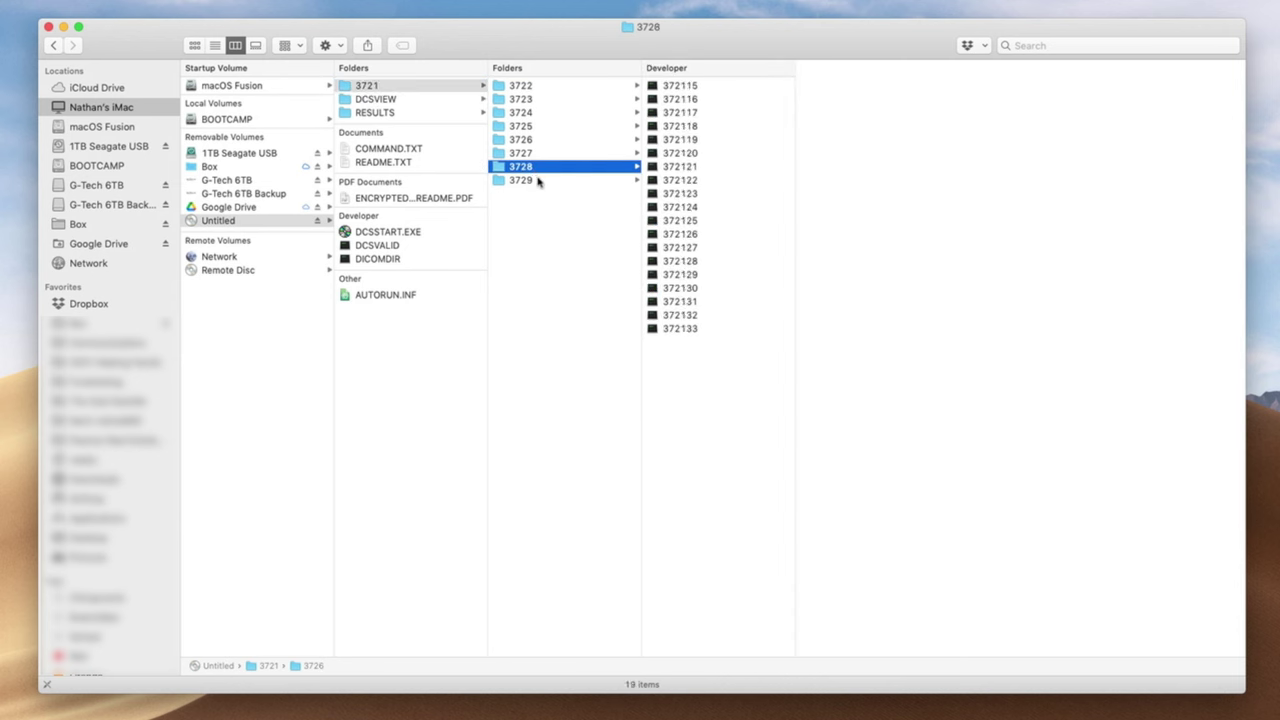
pyautogui.click(537, 180)
pyautogui.click(429, 100)
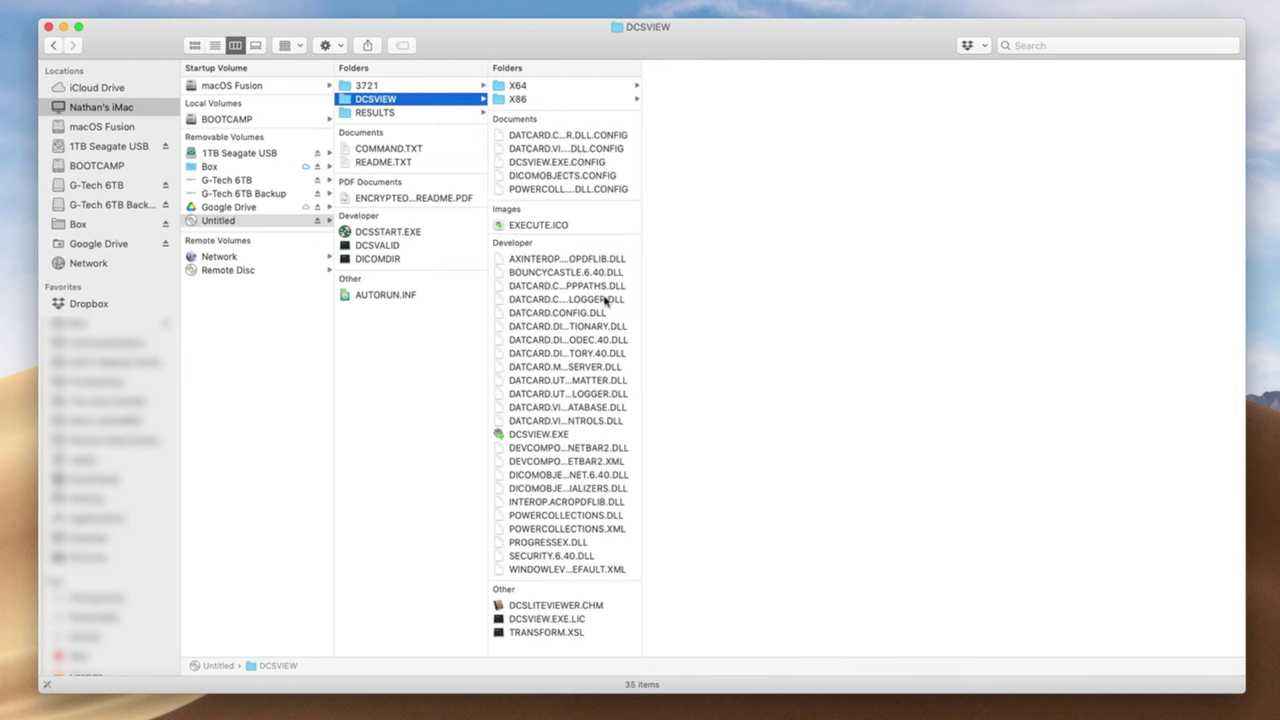
pyautogui.press('Left')
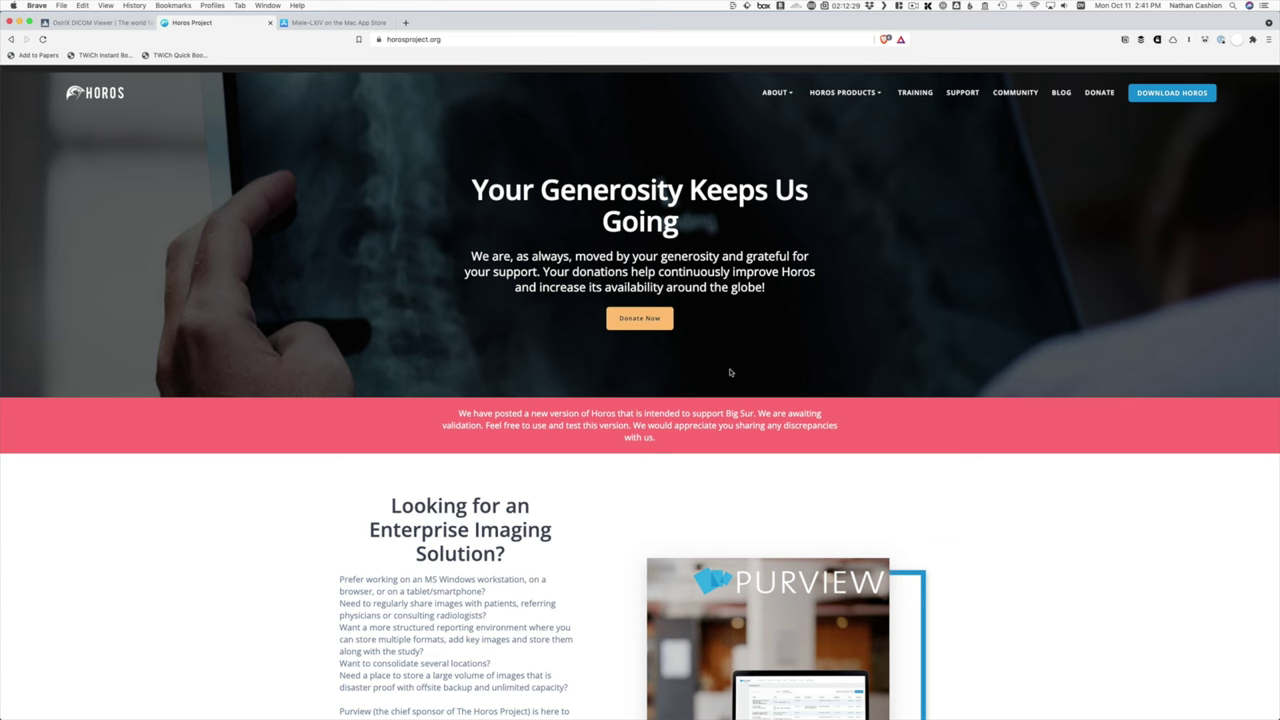
# Choose 'I choose not to help' on the Horos donation page and scroll down to the download form.
pyautogui.scroll(-10, 732, 368)
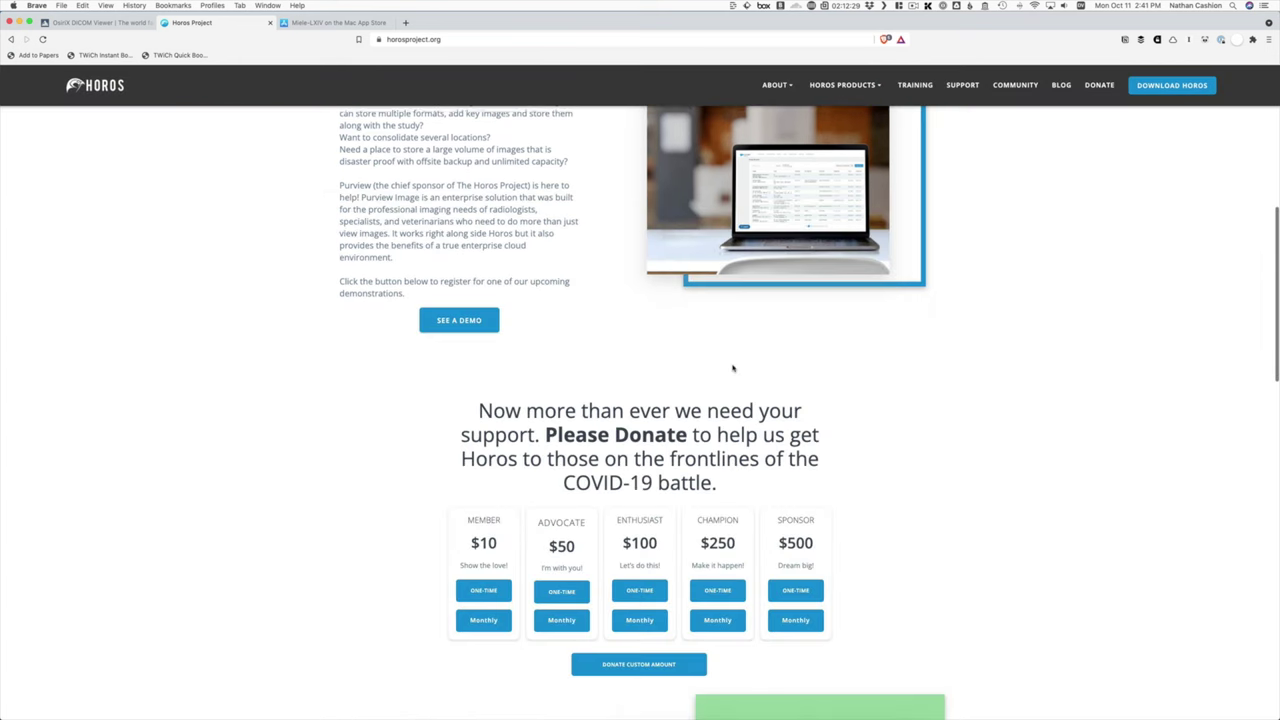
pyautogui.scroll(10, 732, 368)
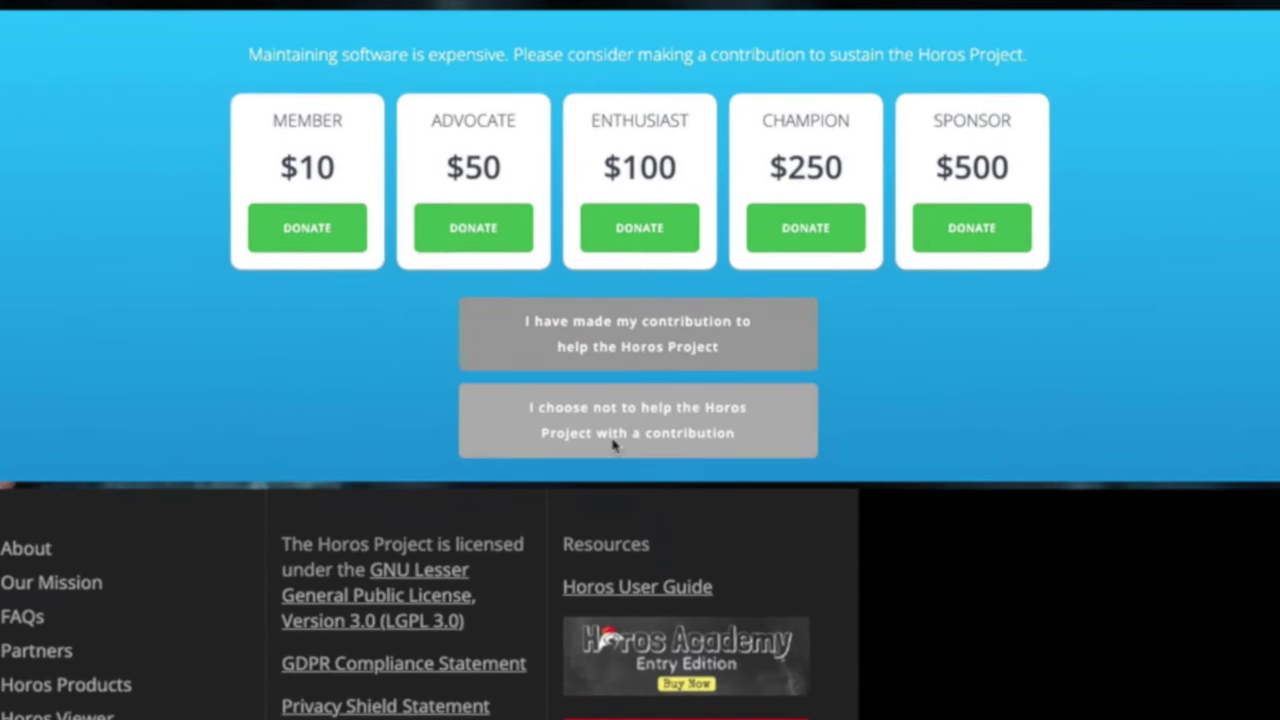
pyautogui.click(614, 445)
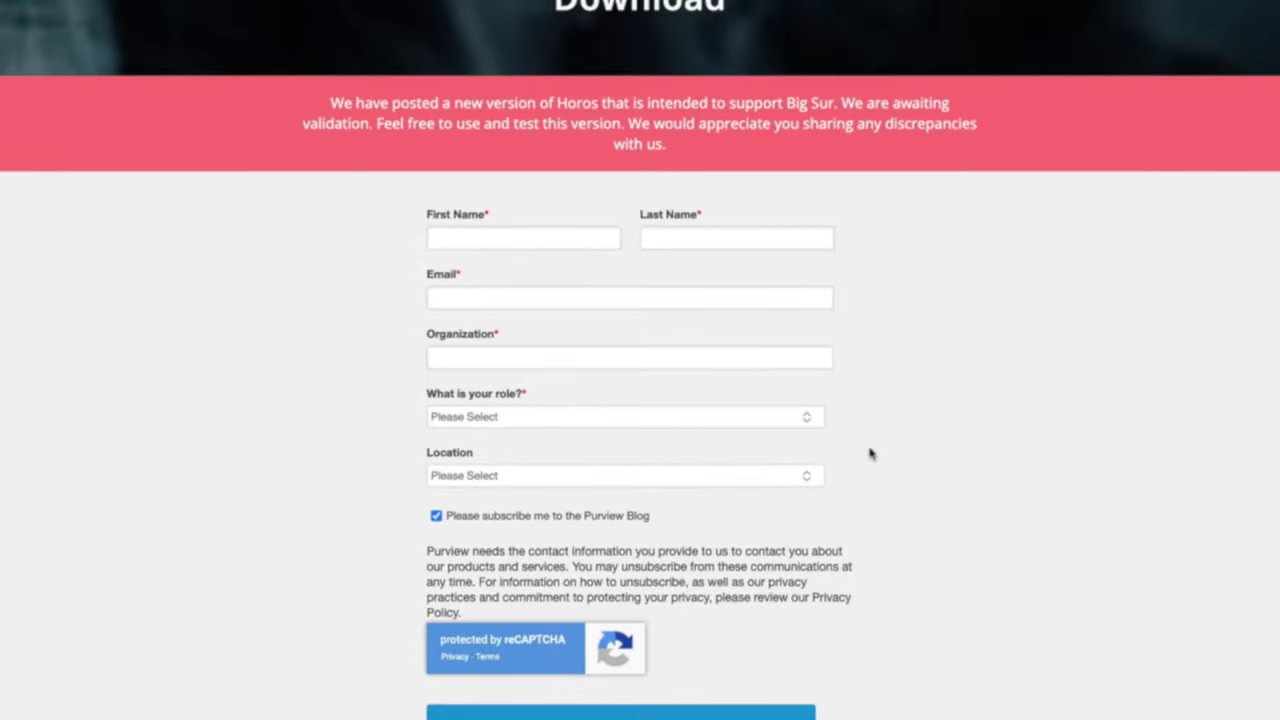
pyautogui.scroll(-5, 867, 453)
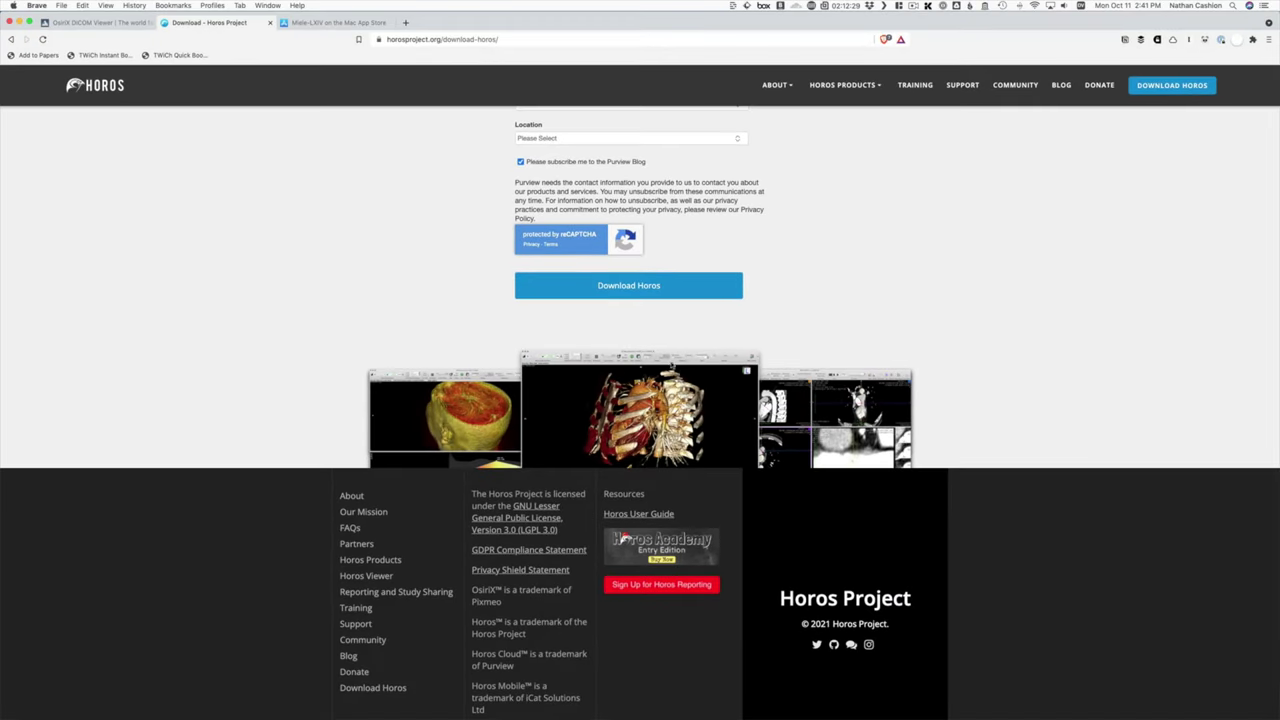
# View the Mac App Store listing for Miele-LXIV, the free DICOM viewer rated 4.5.
pyautogui.click(318, 22)
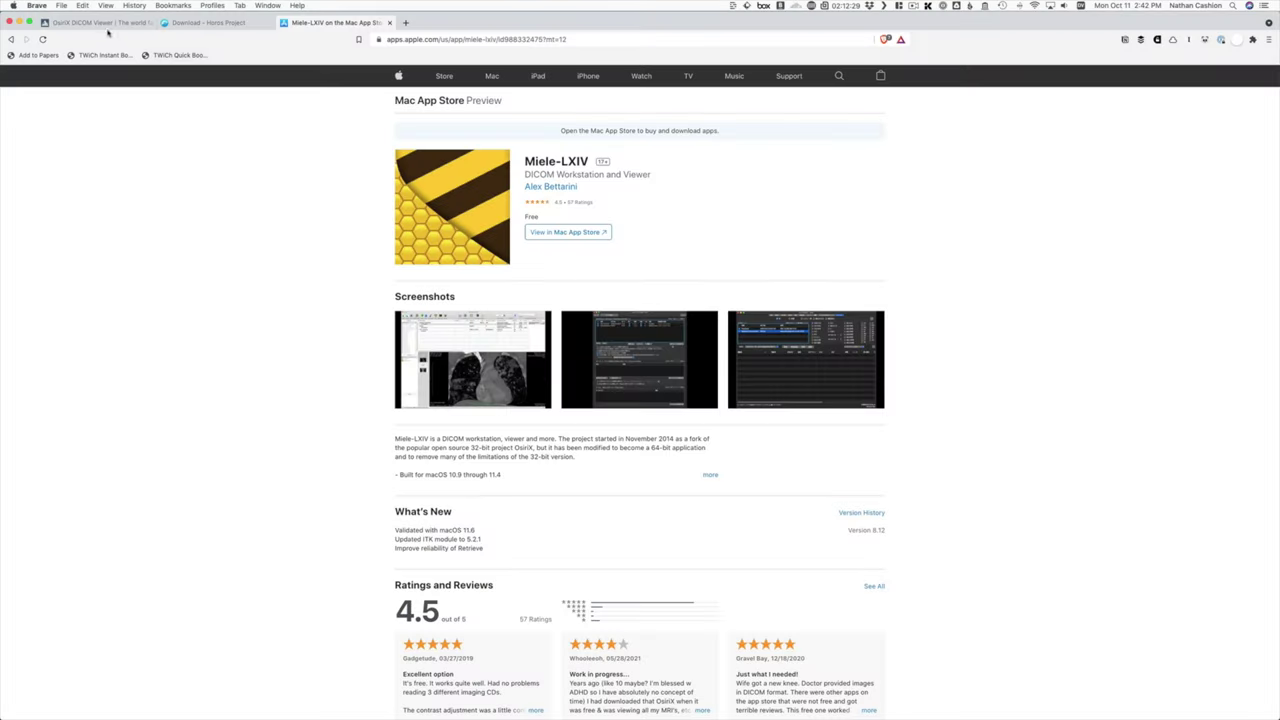
pyautogui.click(105, 24)
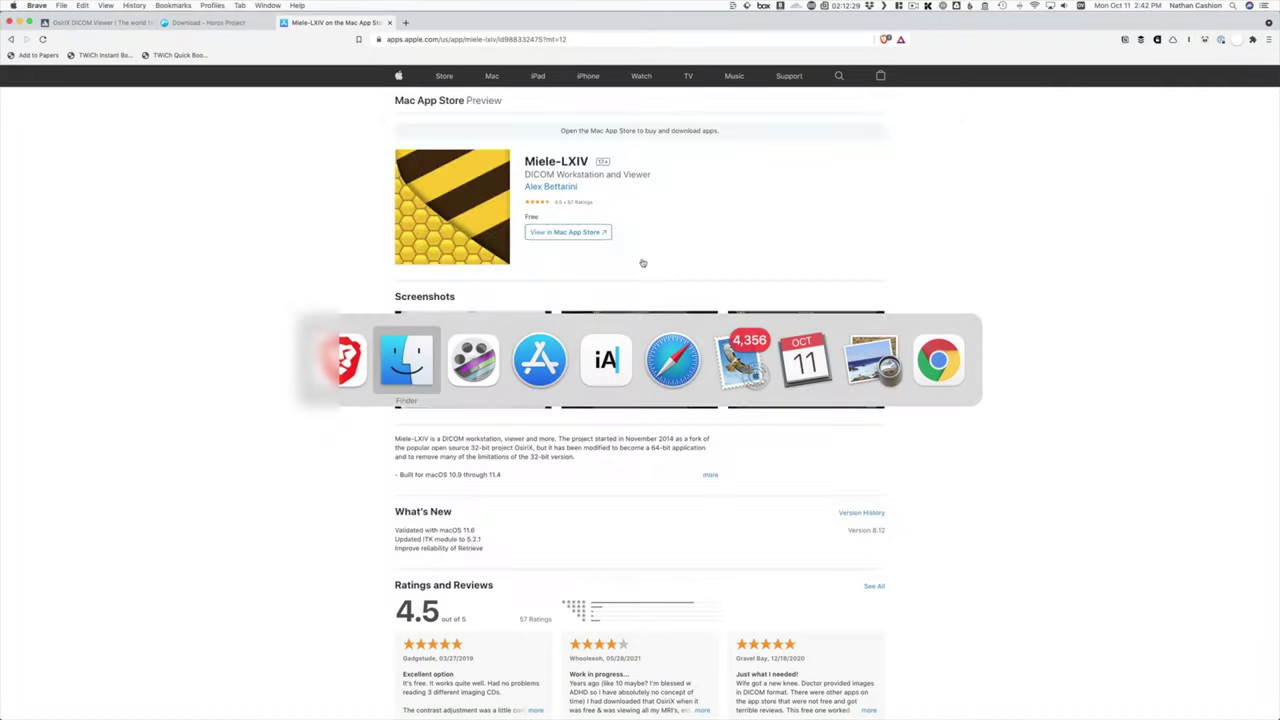
# Launch Miele-LXIV from Spotlight by searching 'miel'.
pyautogui.press('super+space')
pyautogui.write('miel')
pyautogui.press('Return')
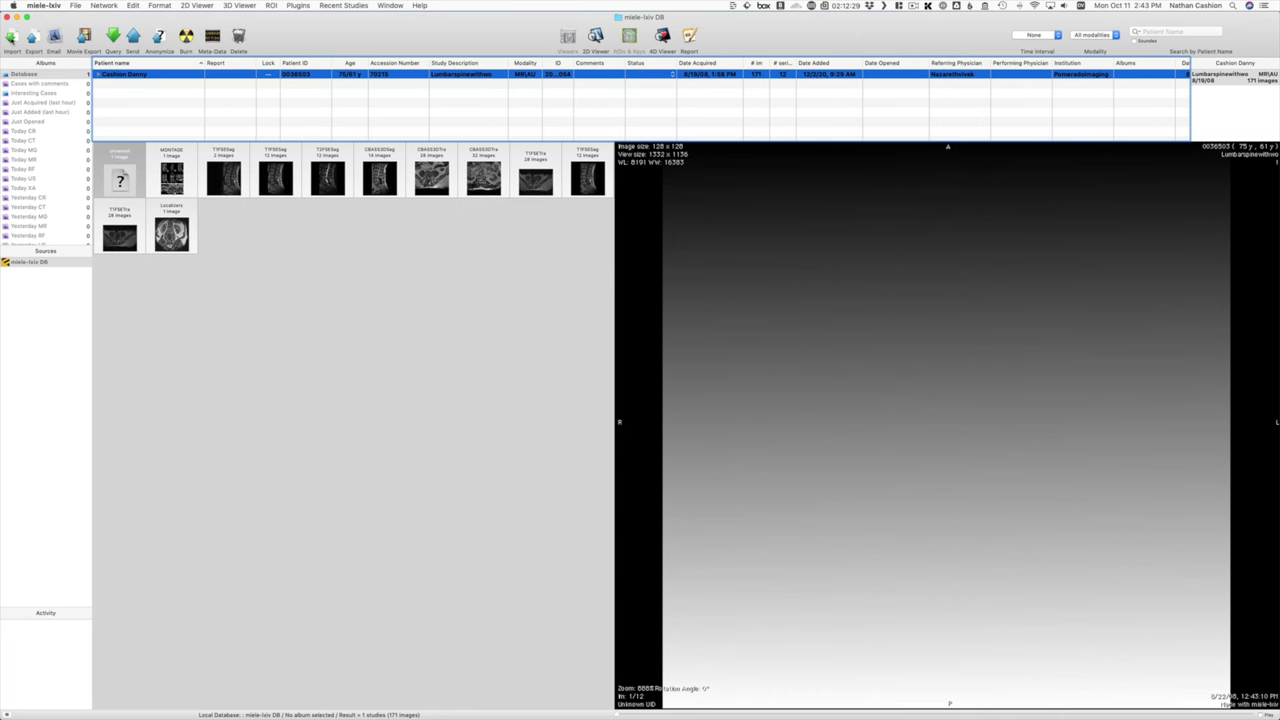
# Import the Untitled disc's files, copying them into the Miele-LXIV database.
pyautogui.click(15, 42)
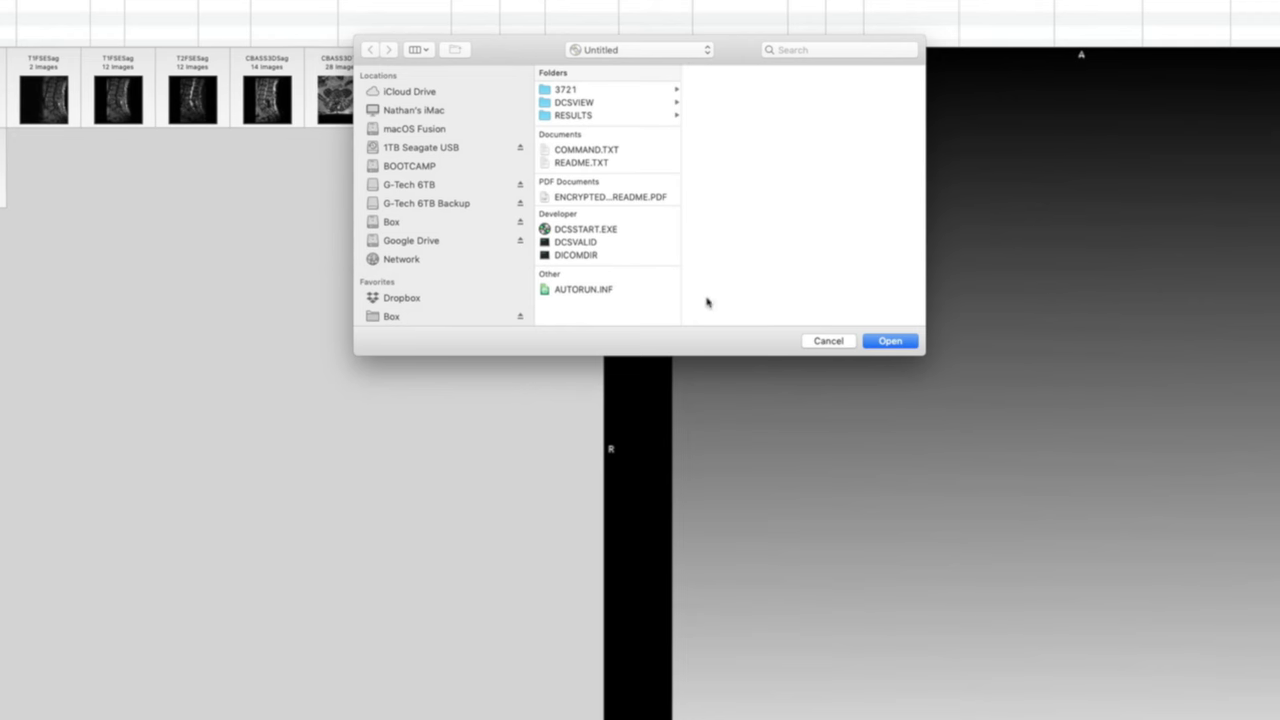
pyautogui.click(876, 342)
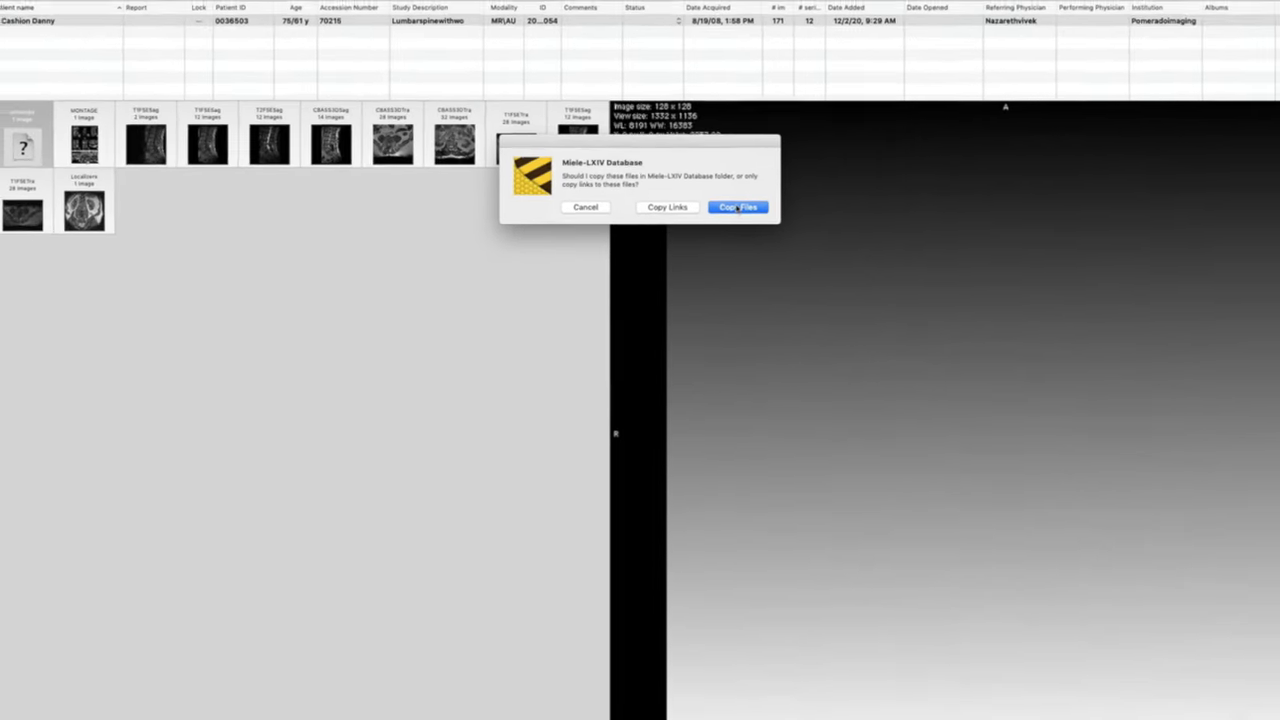
pyautogui.press('Return')
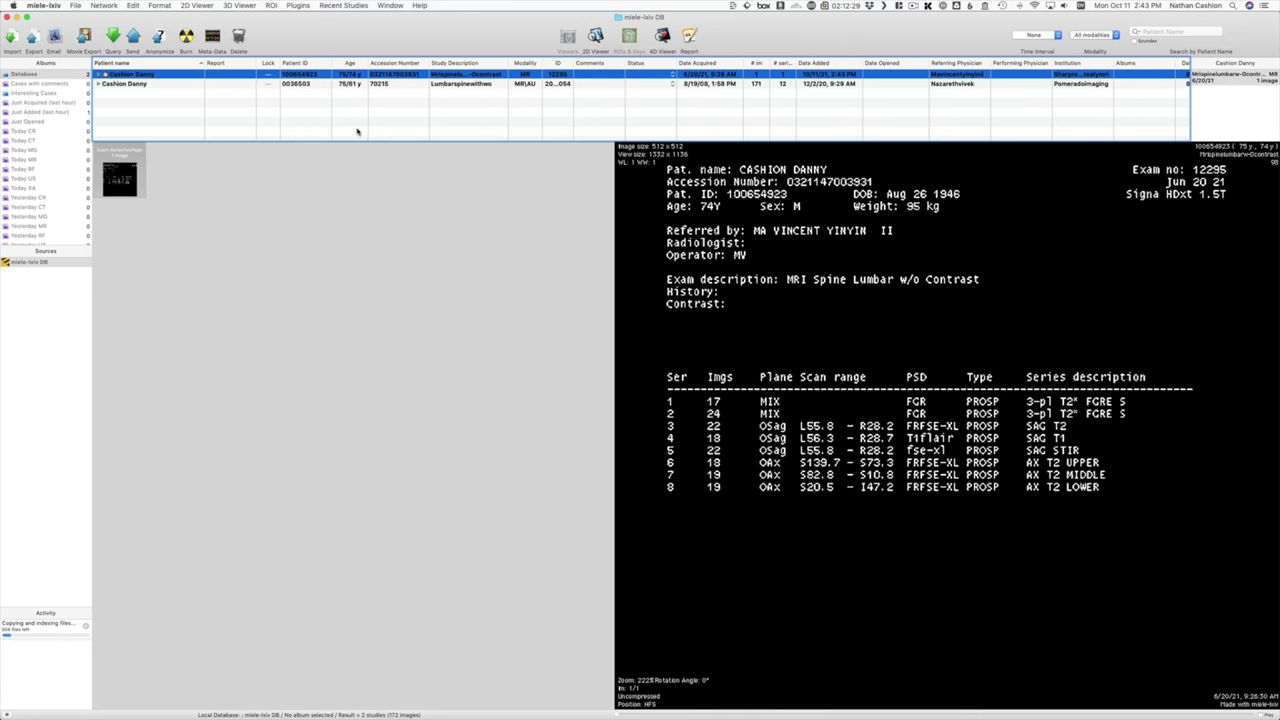
# Expand the new lumbar spine MR study to list its eight series.
pyautogui.click(98, 75)
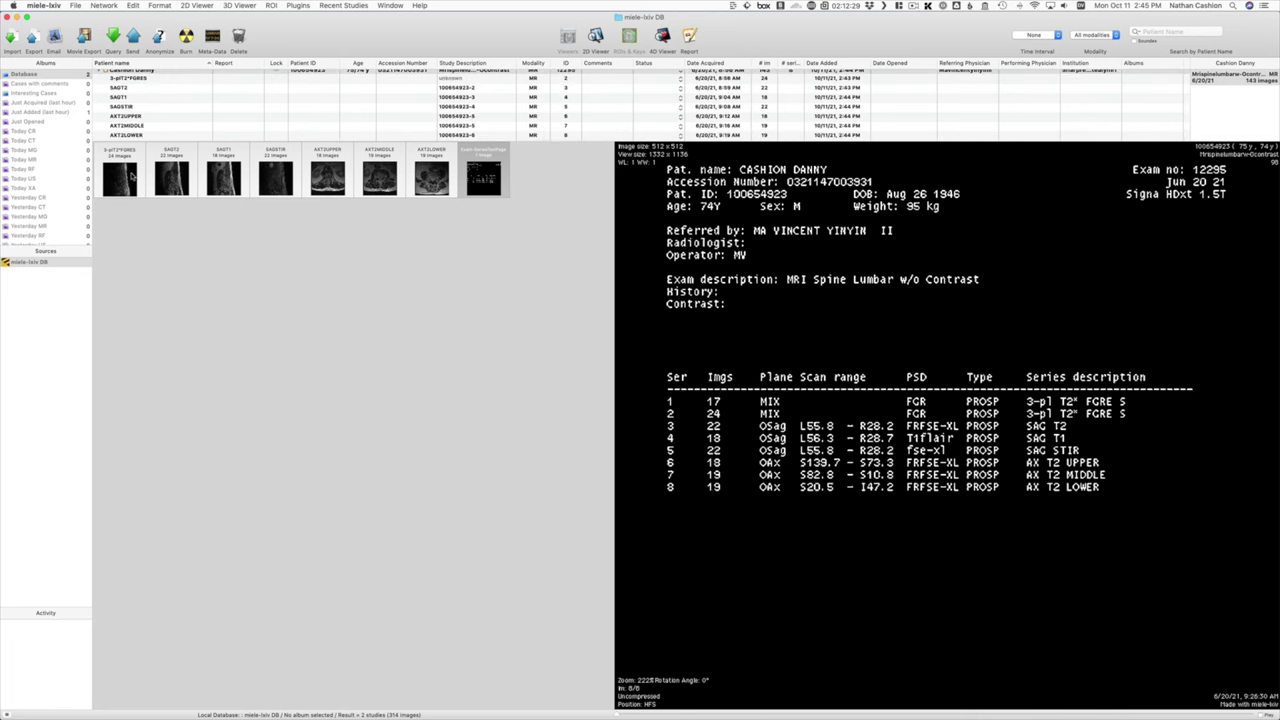
pyautogui.click(131, 176)
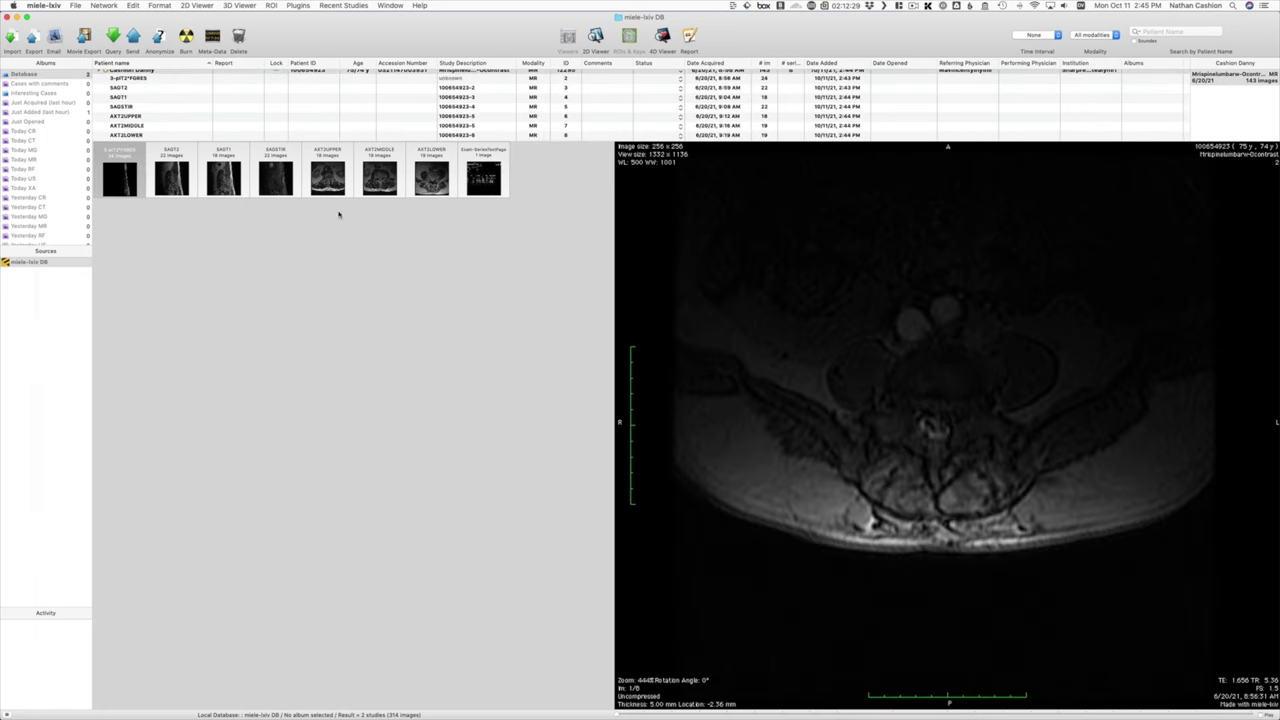
pyautogui.doubleClick(995, 501)
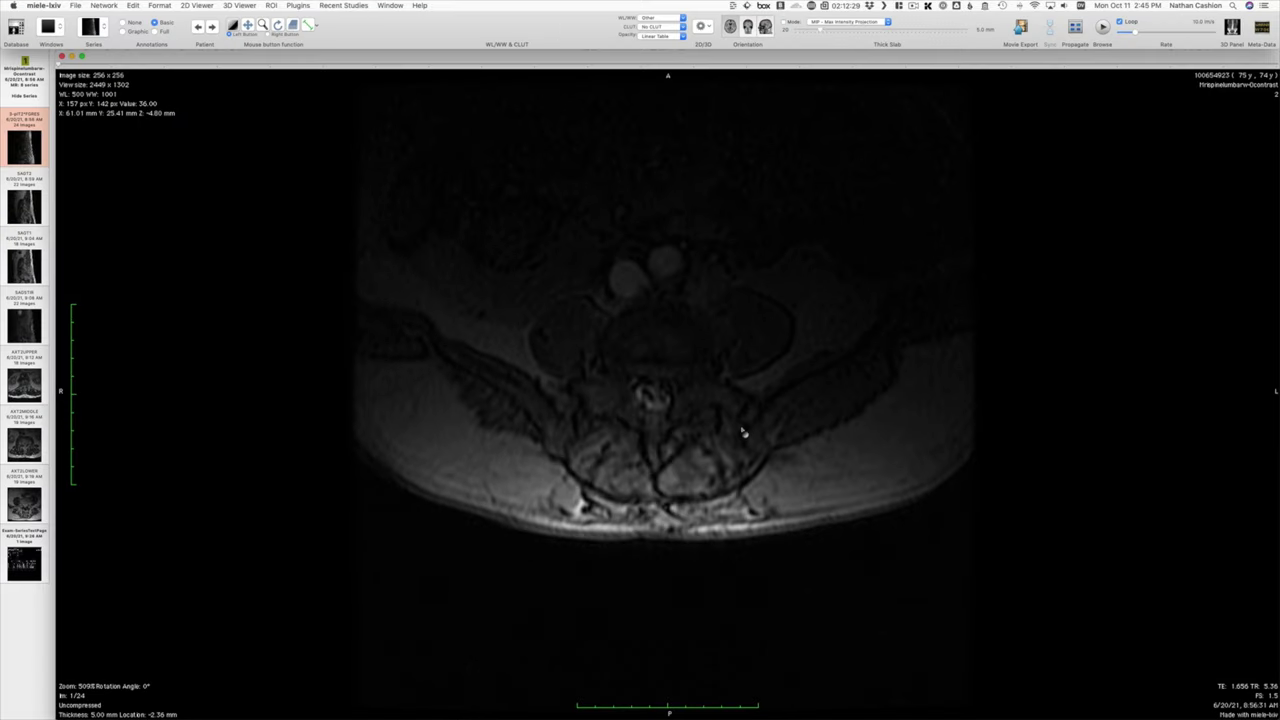
pyautogui.scroll(-6, 745, 430)
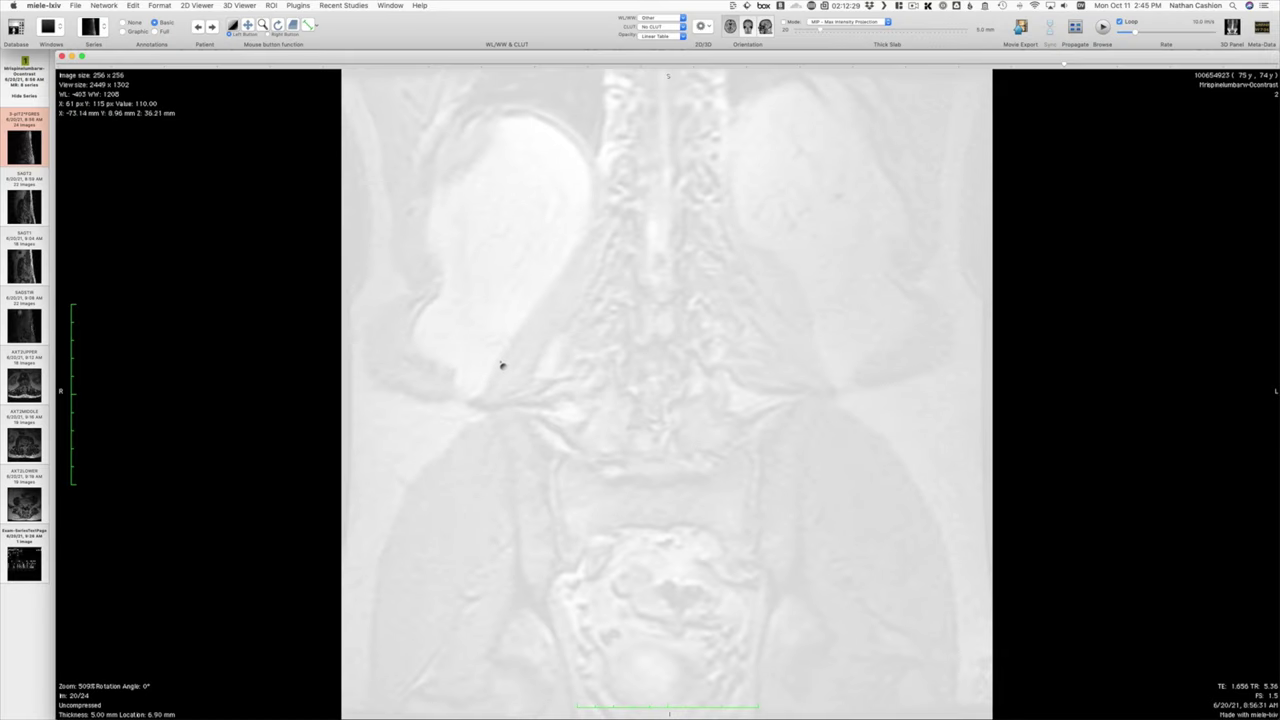
pyautogui.moveTo(502, 364); pyautogui.dragTo(503, 337)
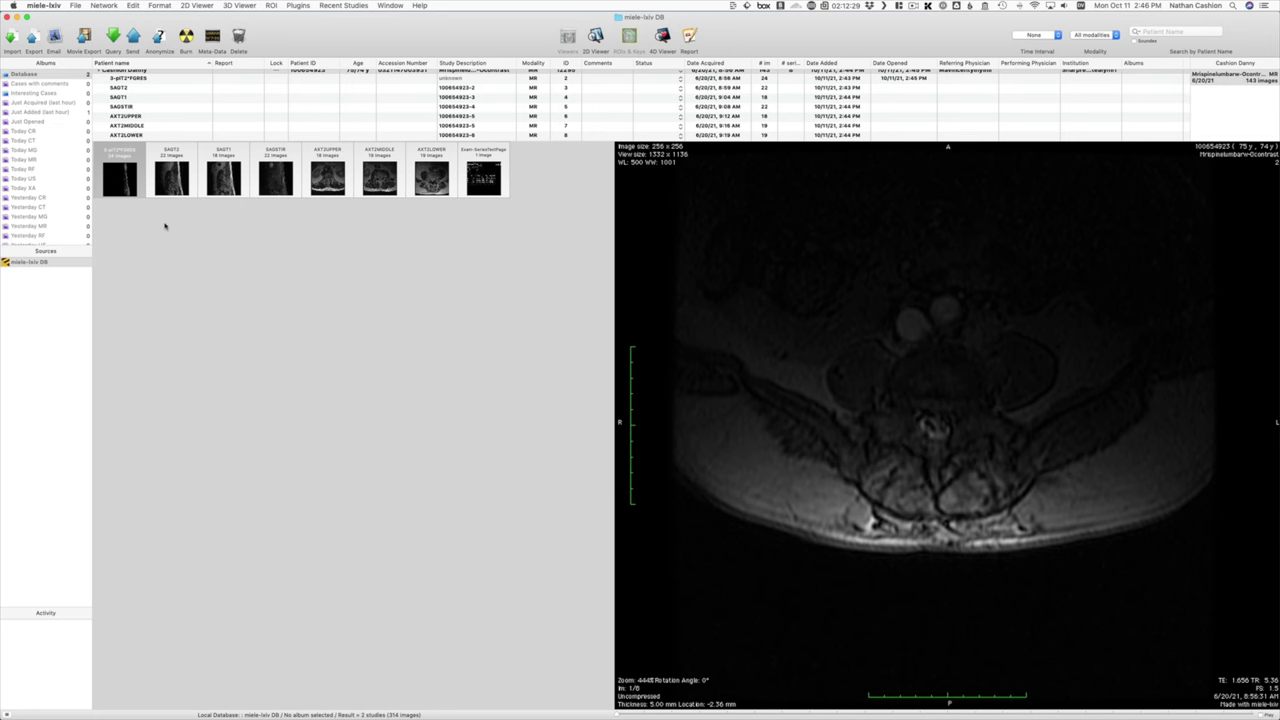
pyautogui.scroll(1, 120, 86)
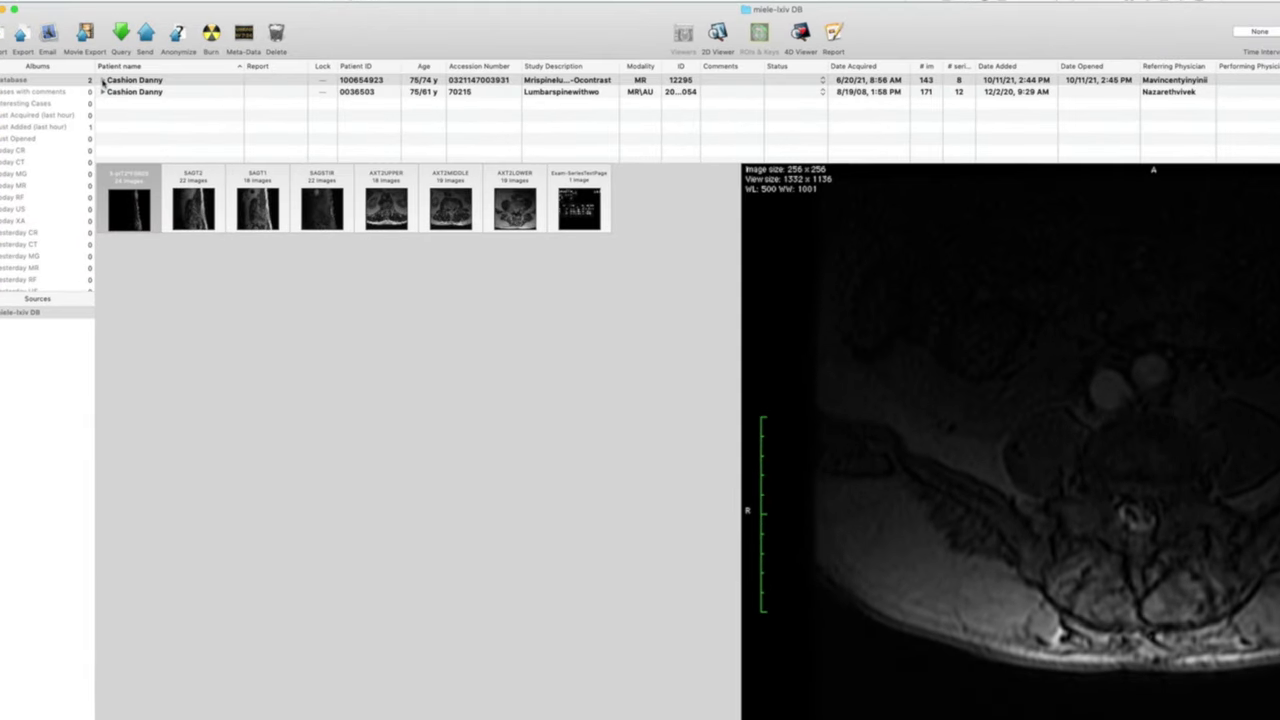
pyautogui.click(104, 79)
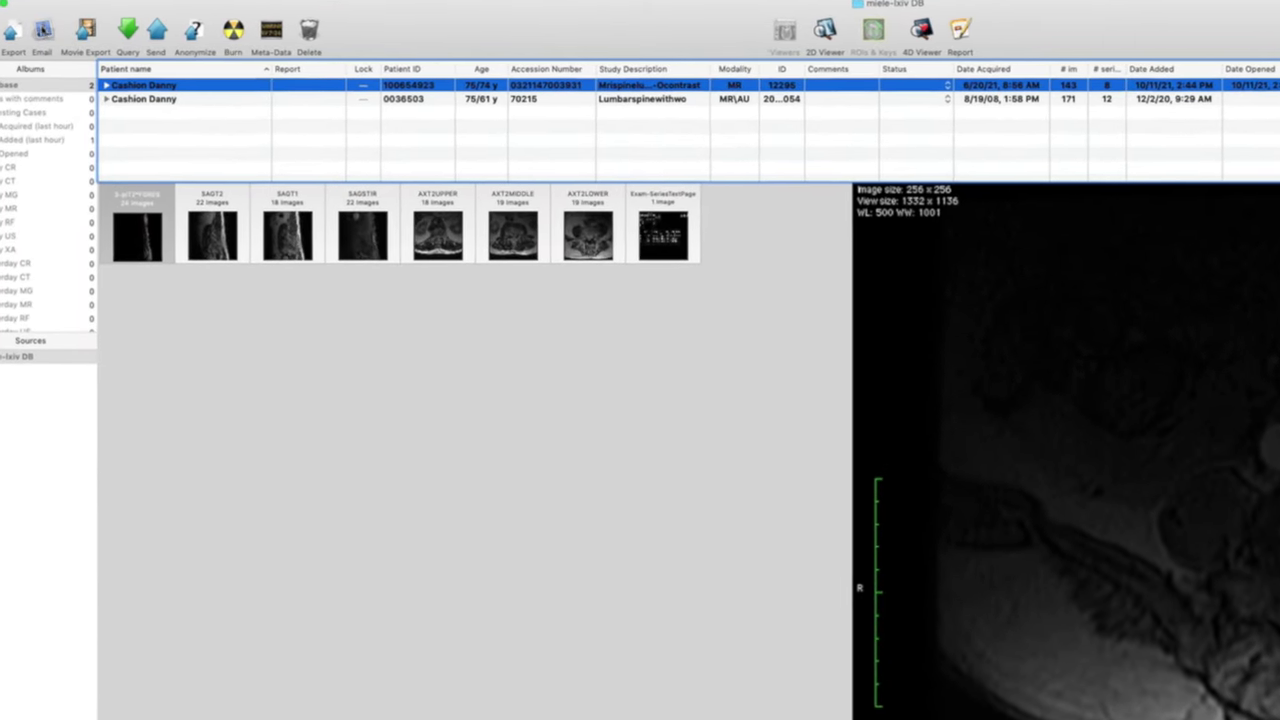
pyautogui.click(11, 31)
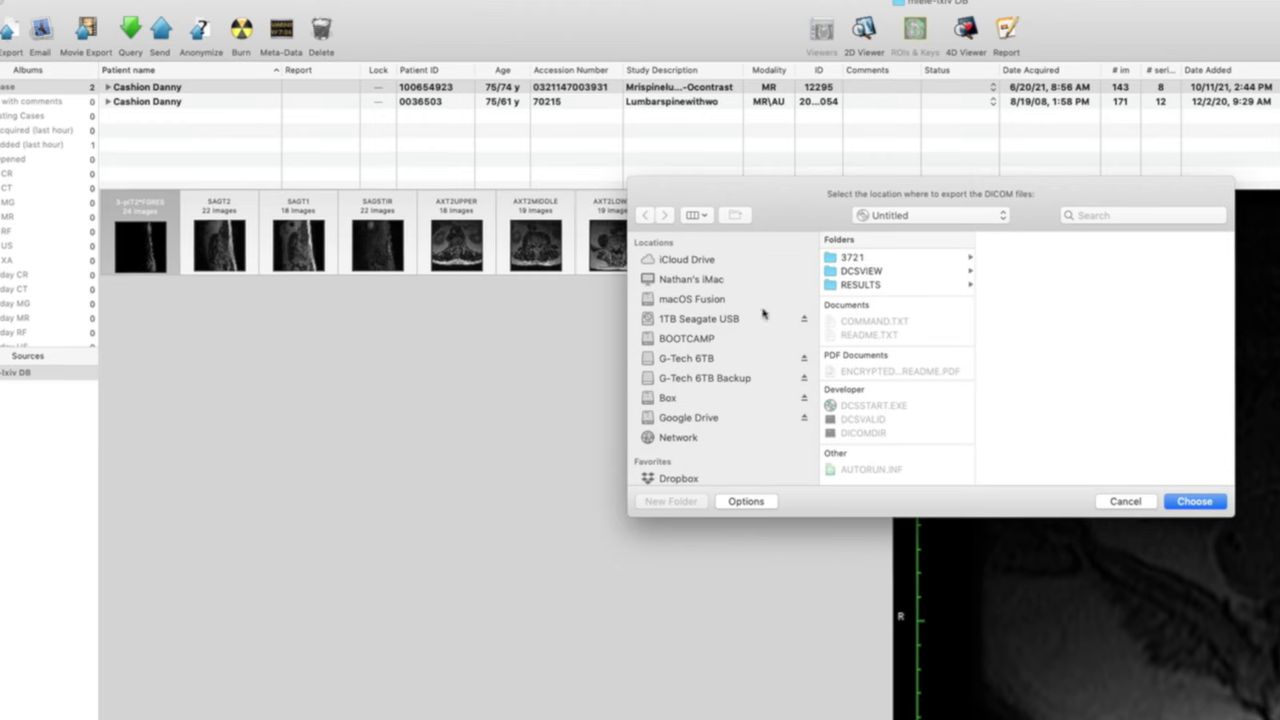
pyautogui.press('super+shift+d')
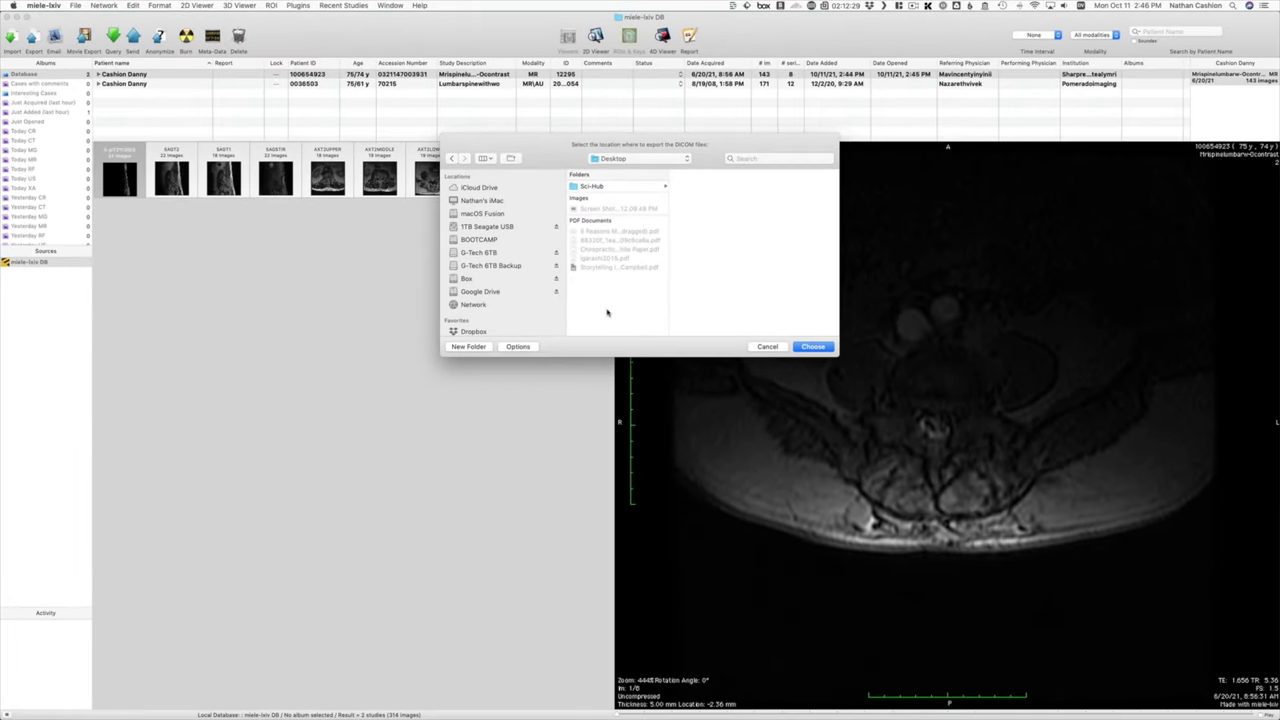
pyautogui.click(760, 348)
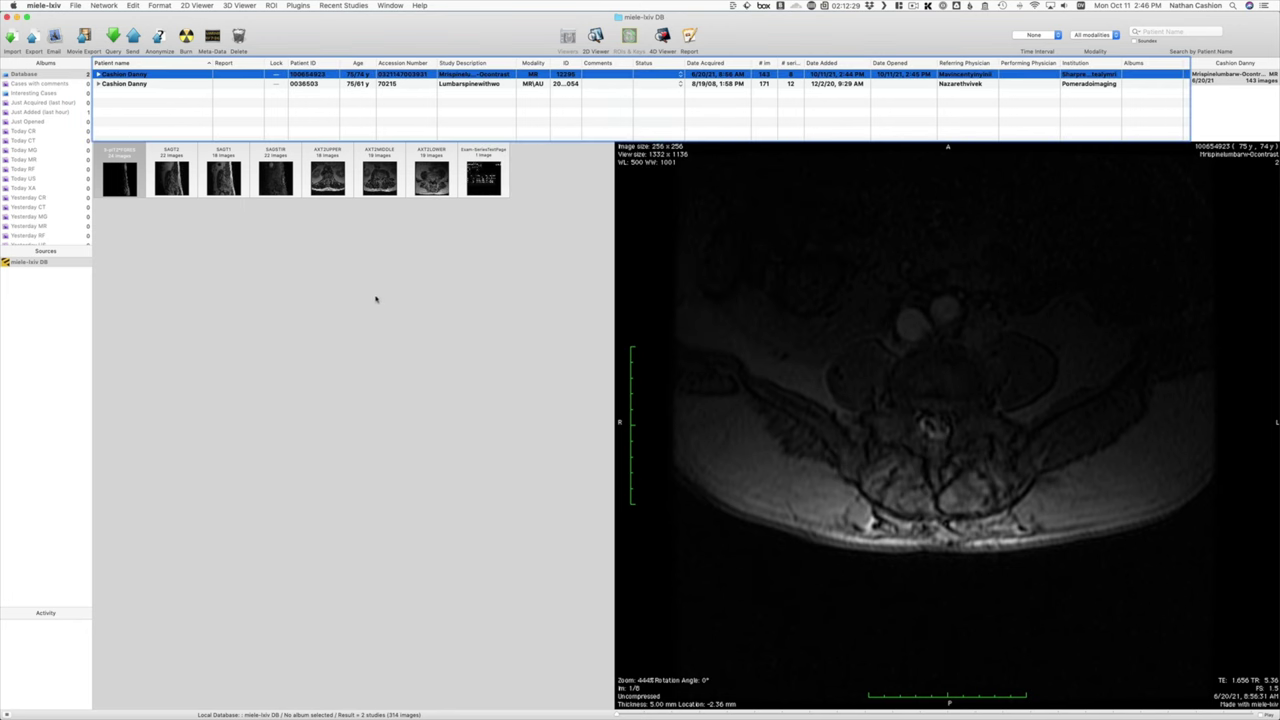